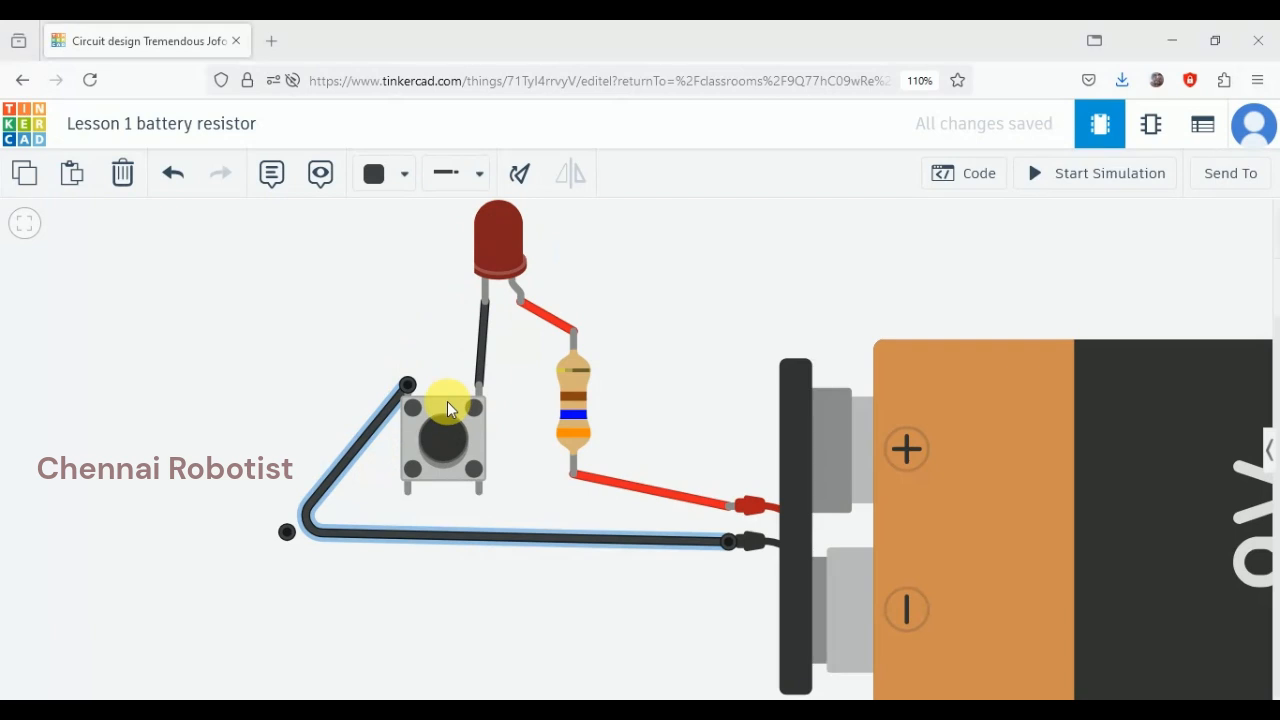
Delete the pushbutton with its black wires and place a photoresistor from the Basic components in its spot beside the resistor.
left_click(448, 404)
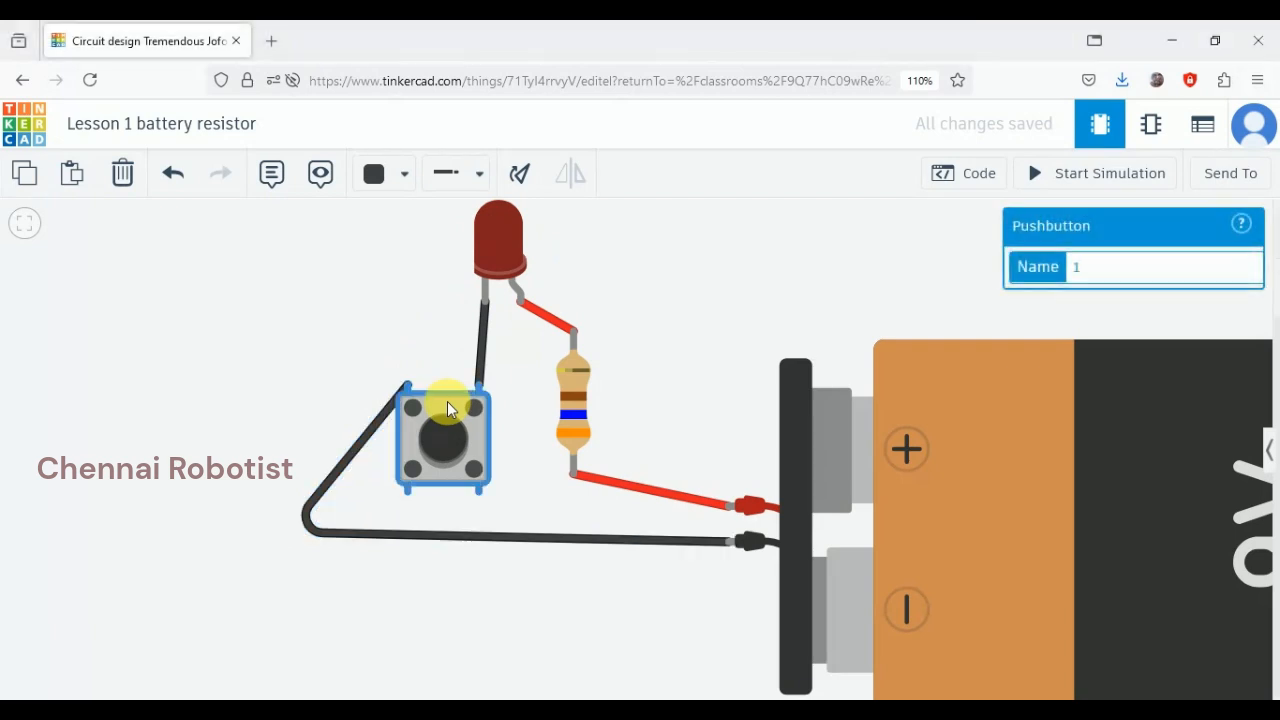
key("Delete")
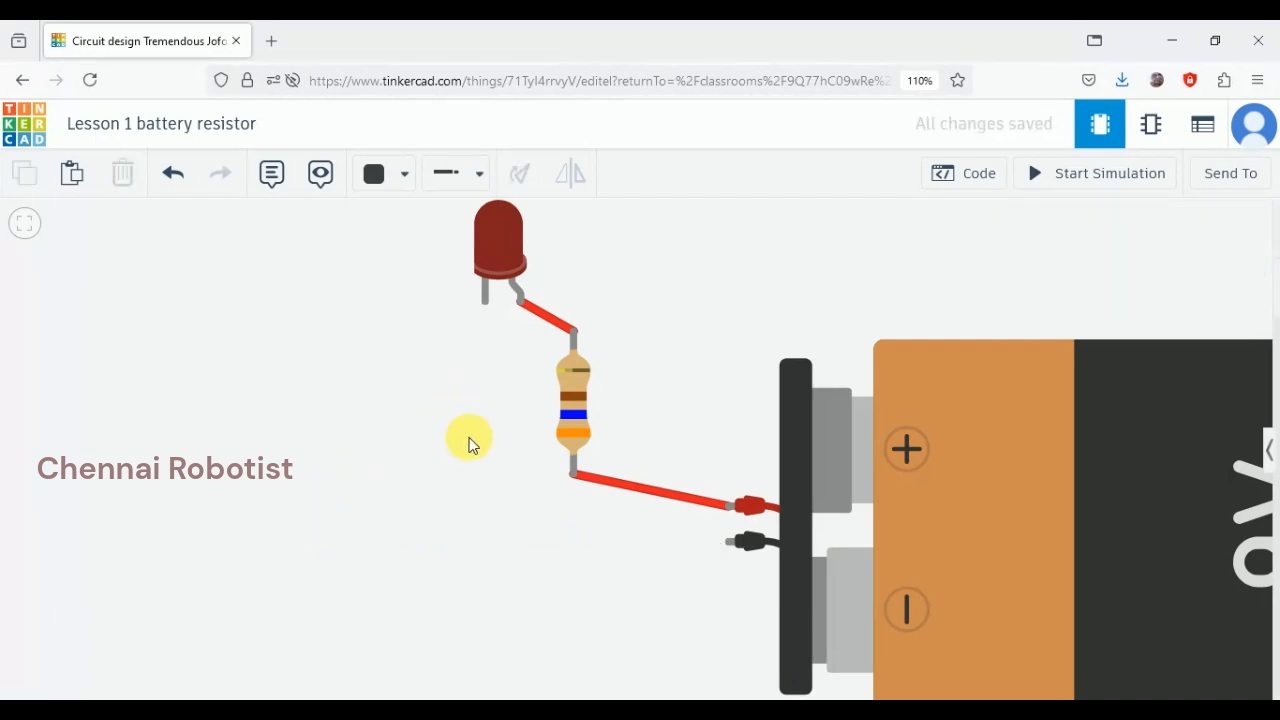
left_click(1274, 452)
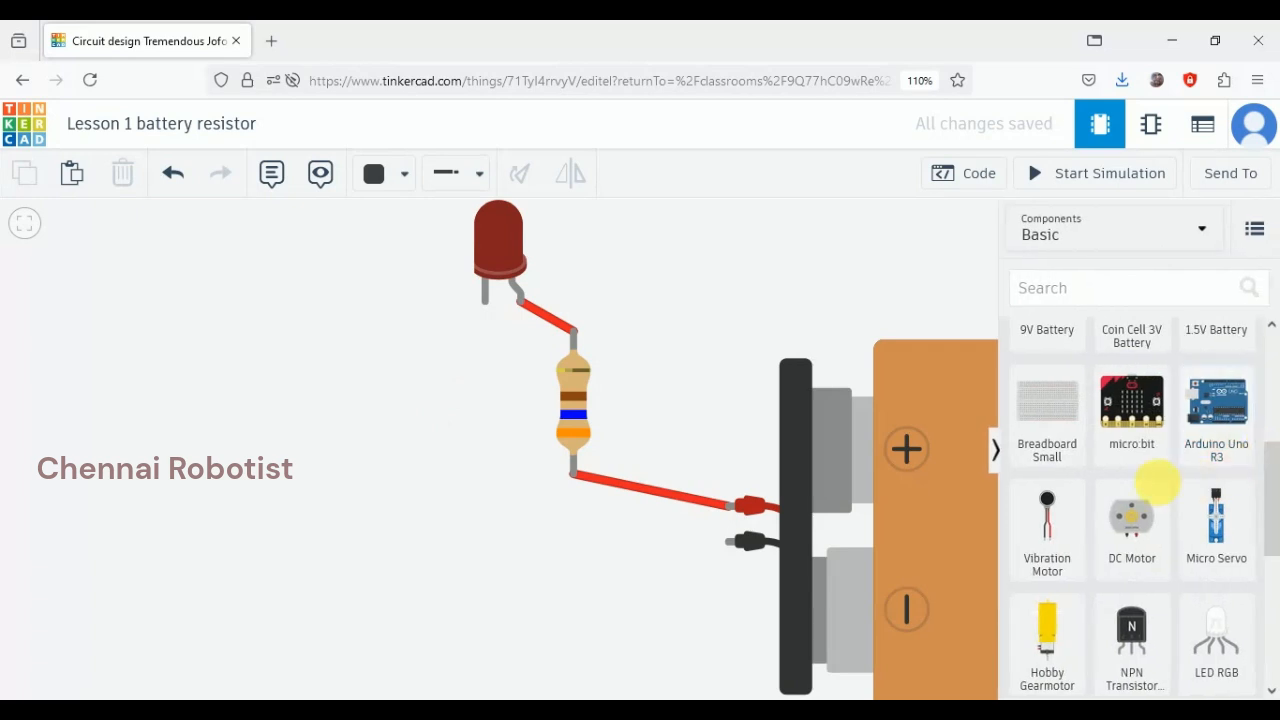
scroll(1073, 505, "down", 3)
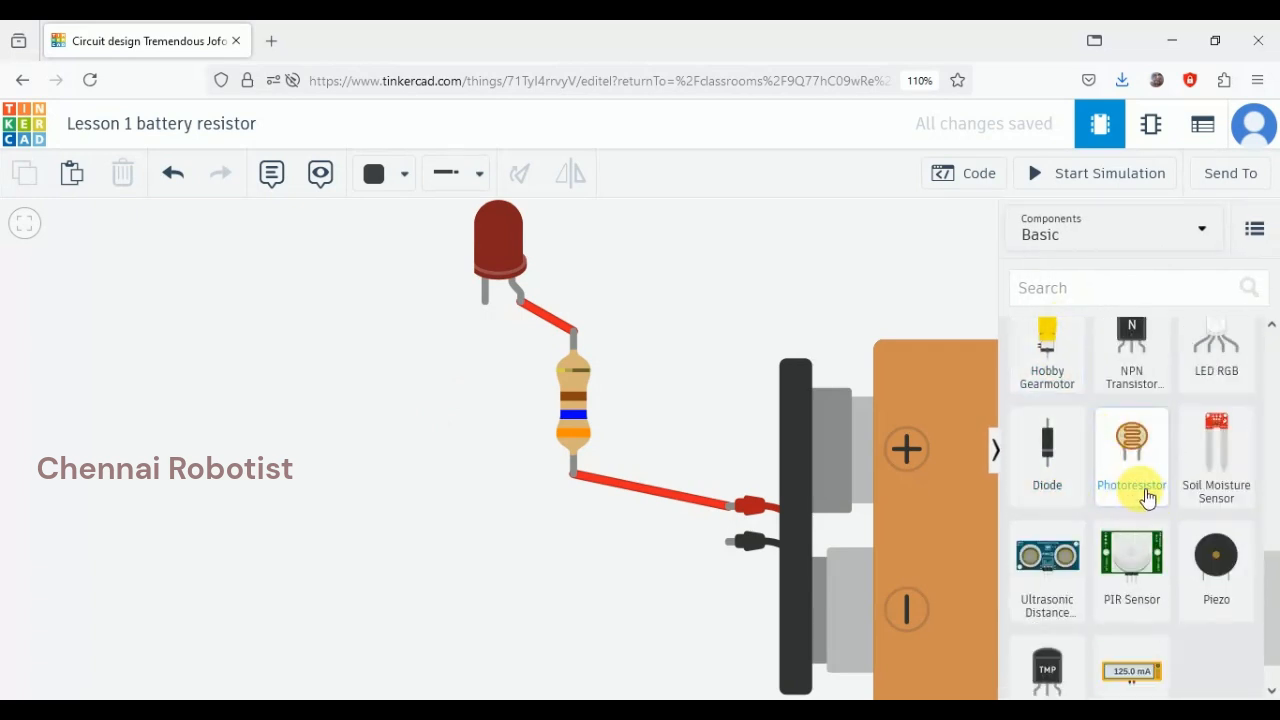
left_click_drag(1140, 460, 413, 450)
left_click(998, 450)
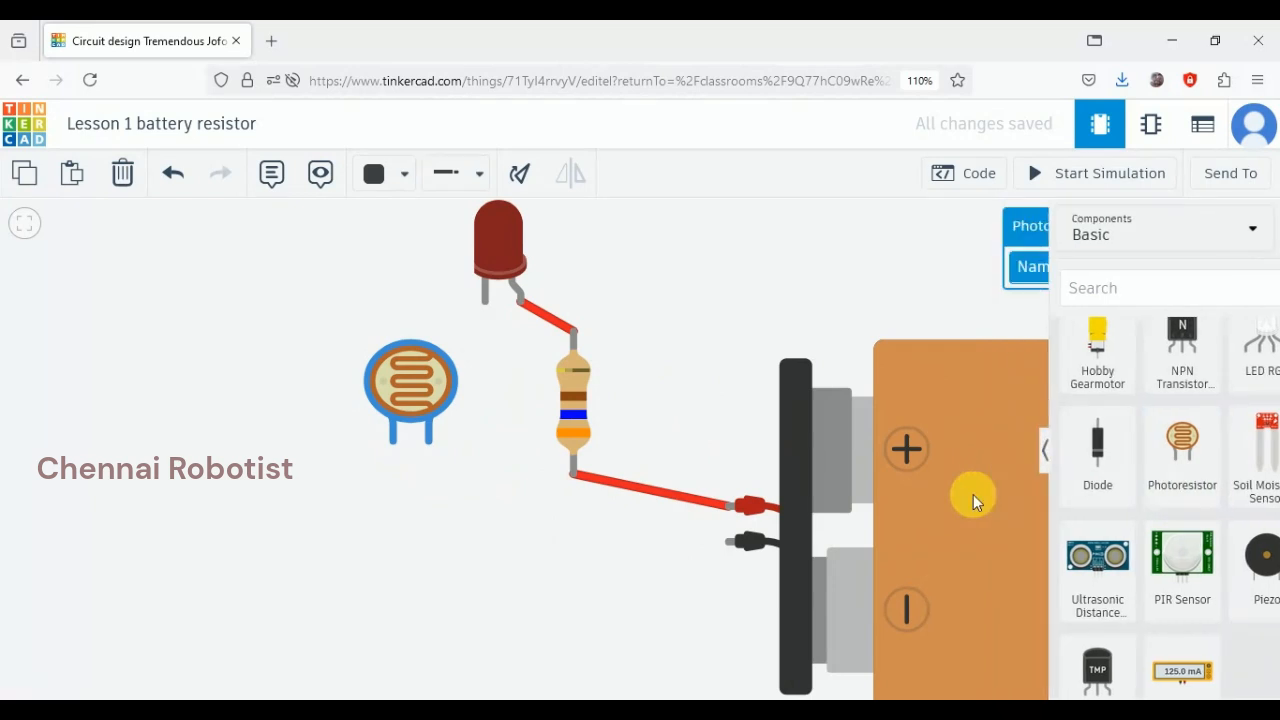
left_click(554, 551)
Examine the photoresistor up close and compare its properties with the fixed resistor's resistance setting.
scroll(426, 396, "up", 2)
scroll(426, 396, "up", 3)
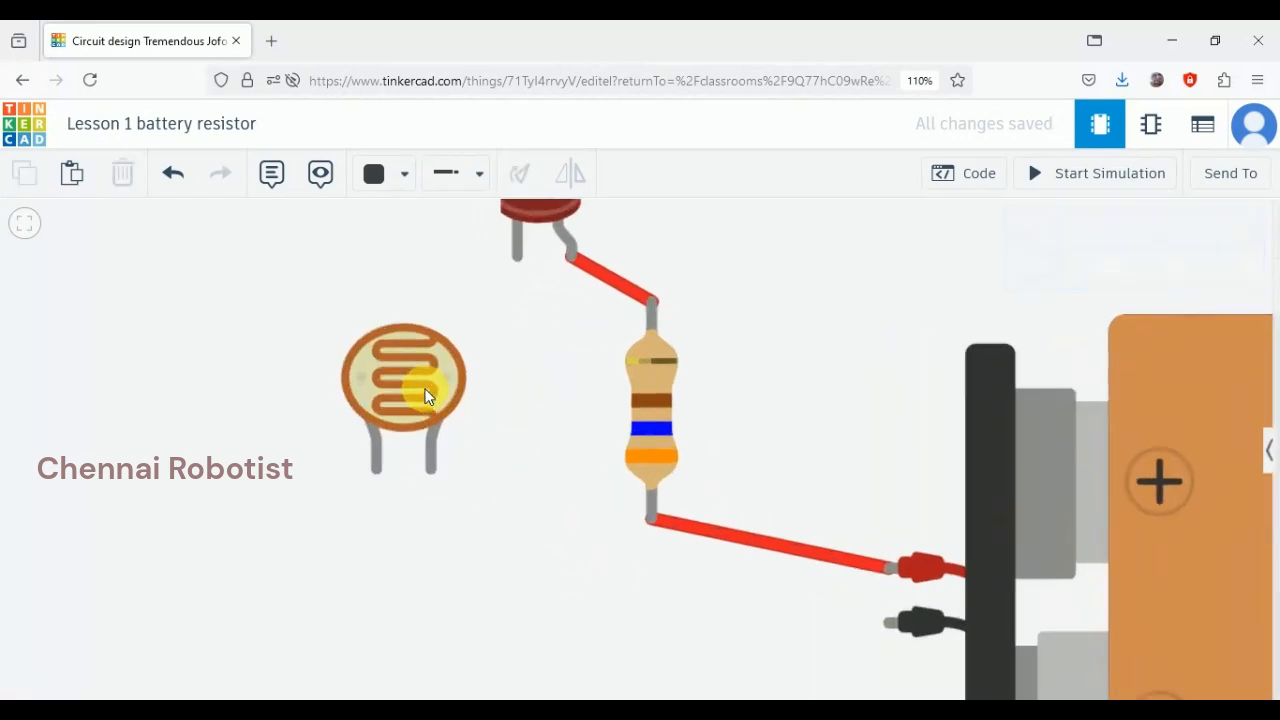
left_click_drag(425, 389, 465, 401)
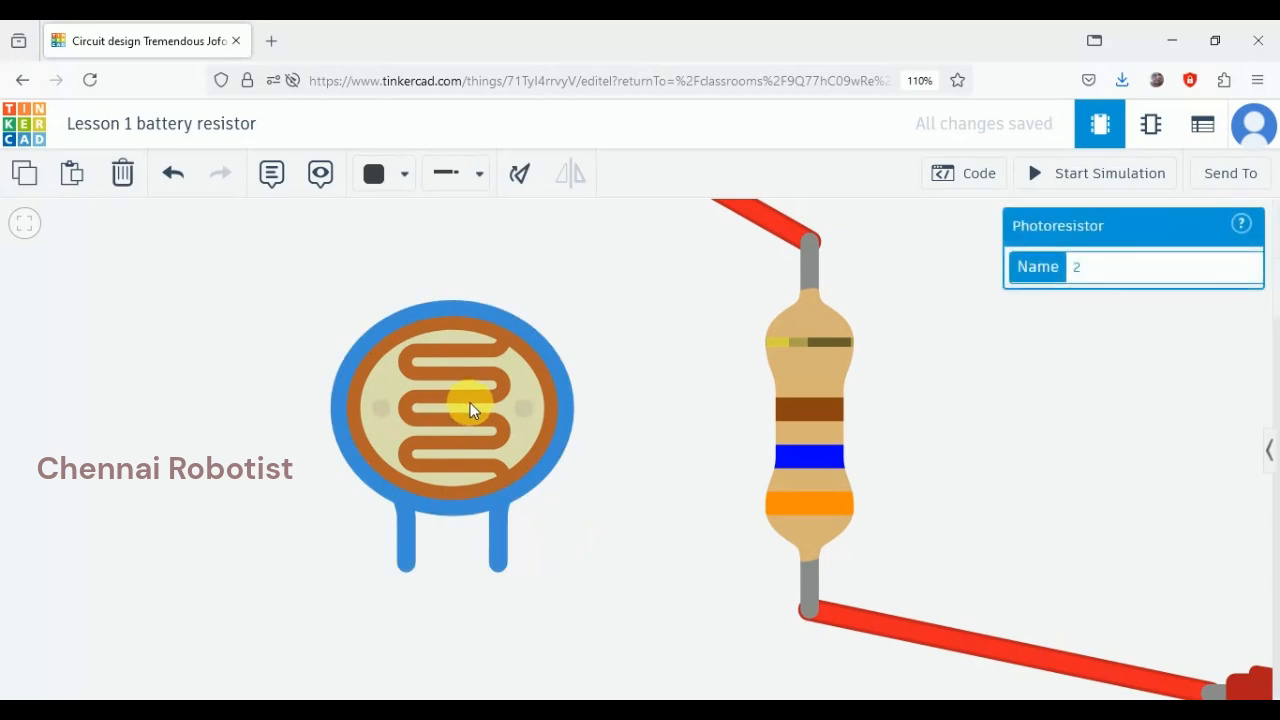
left_click(625, 488)
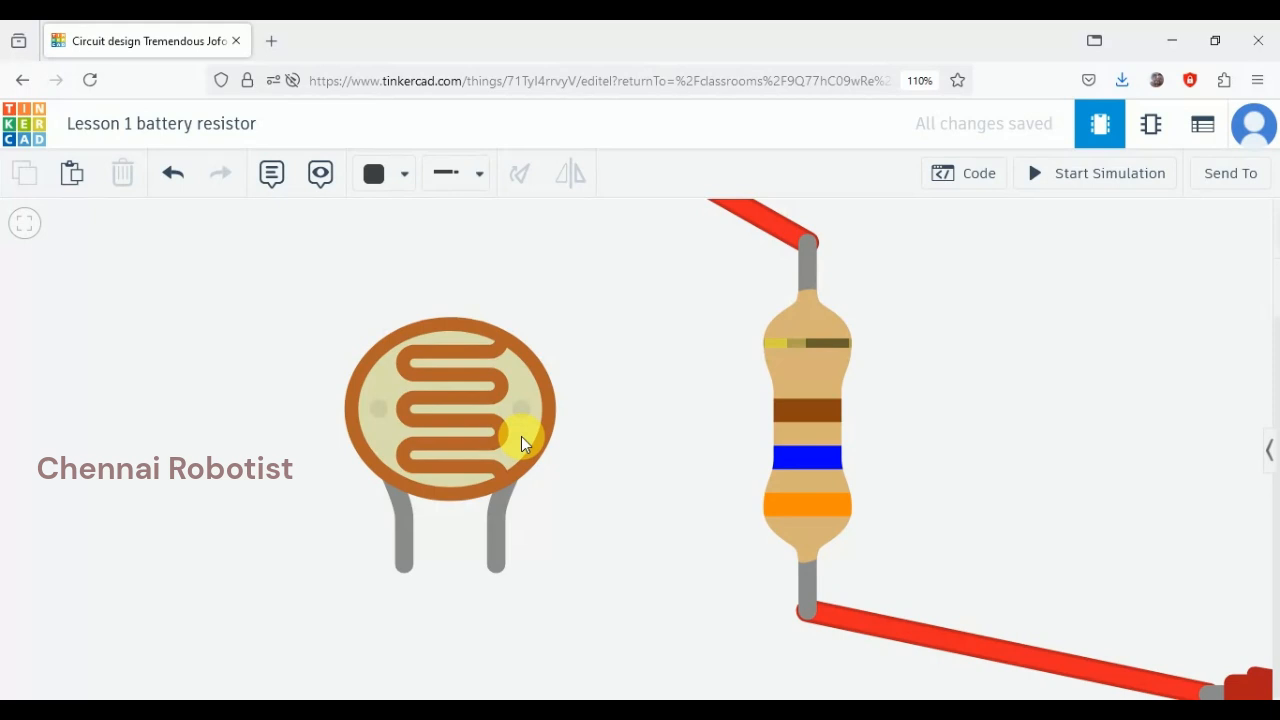
left_click(819, 433)
scroll(819, 432, "down", 5)
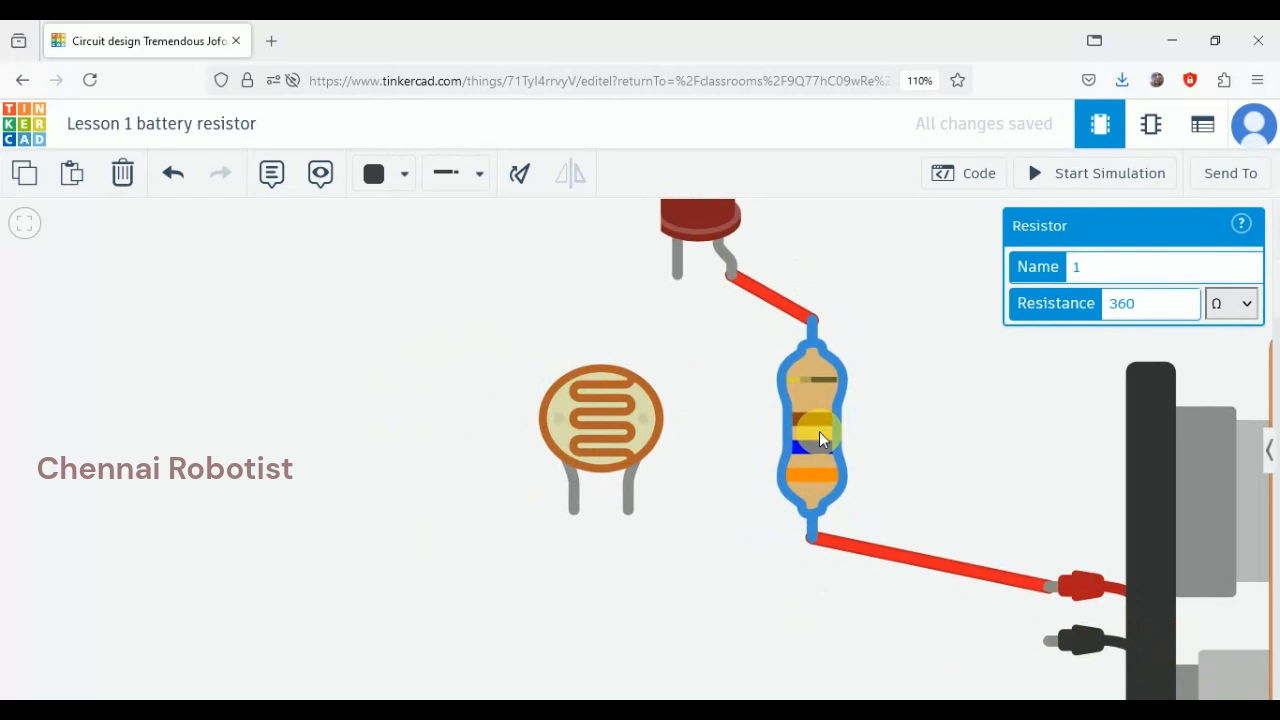
left_click(1152, 309)
left_click_drag(818, 434, 808, 440)
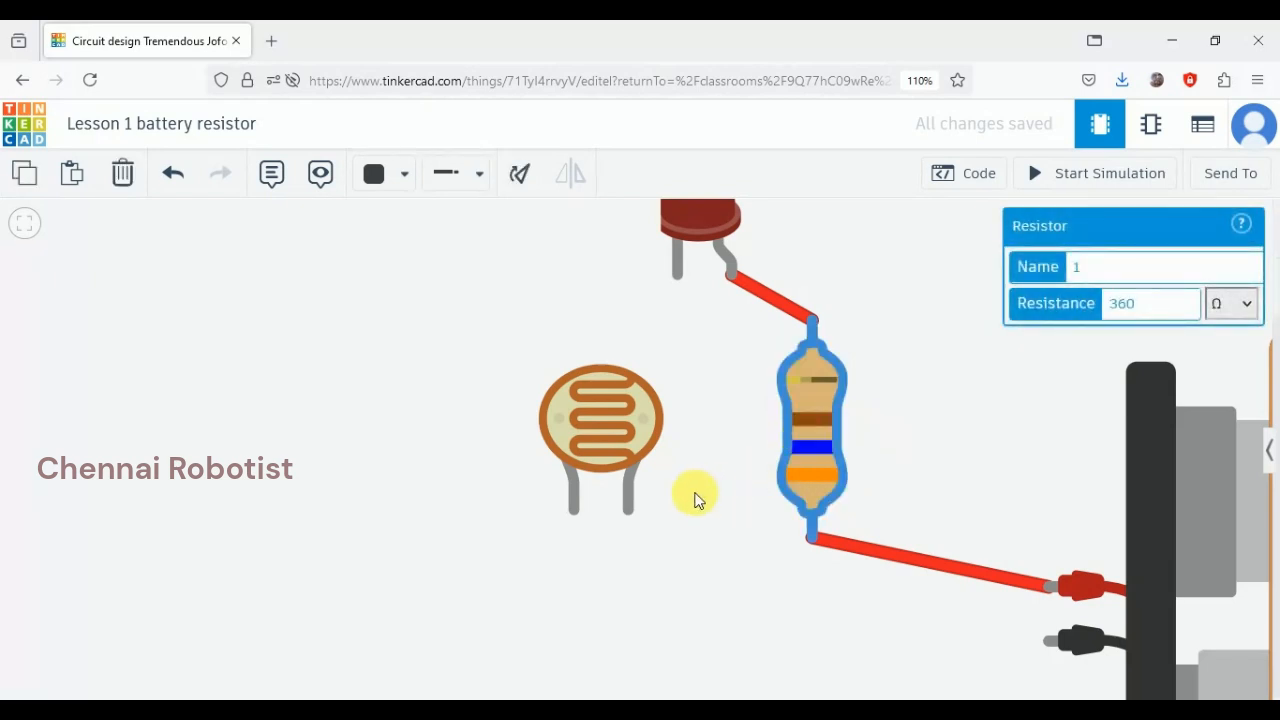
left_click(580, 429)
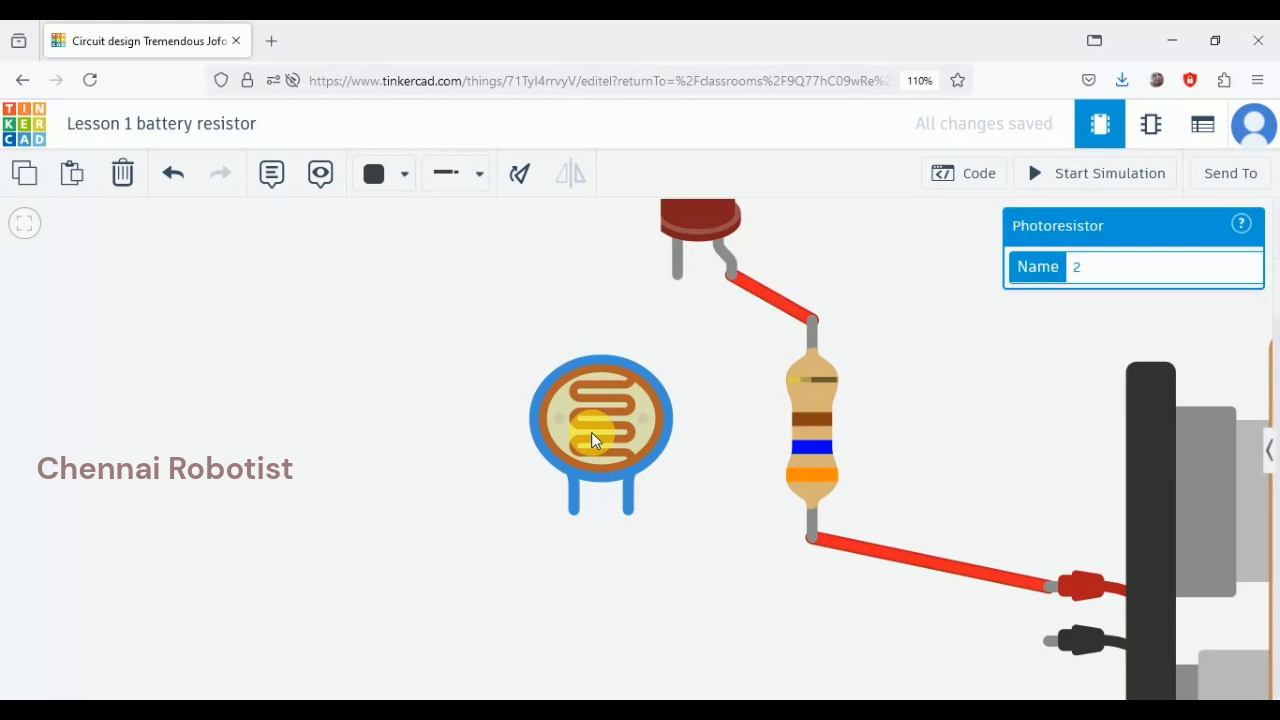
left_click(905, 448)
left_click(816, 427)
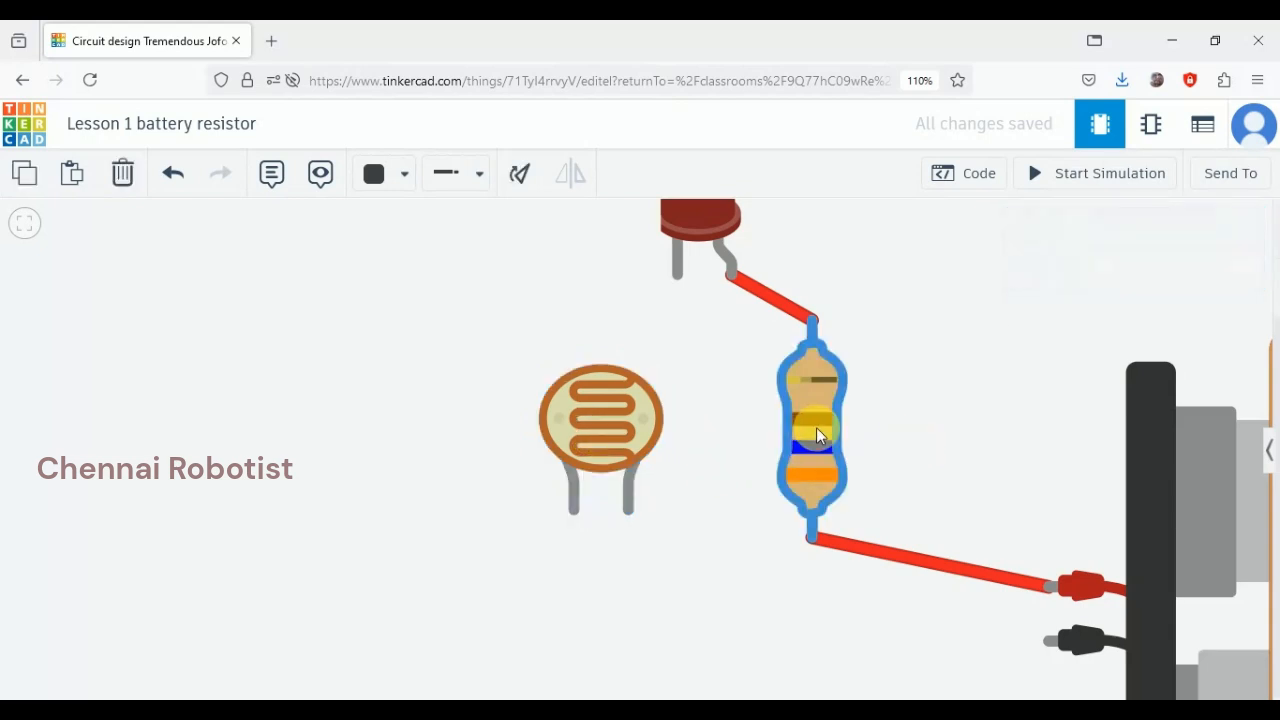
left_click(884, 422)
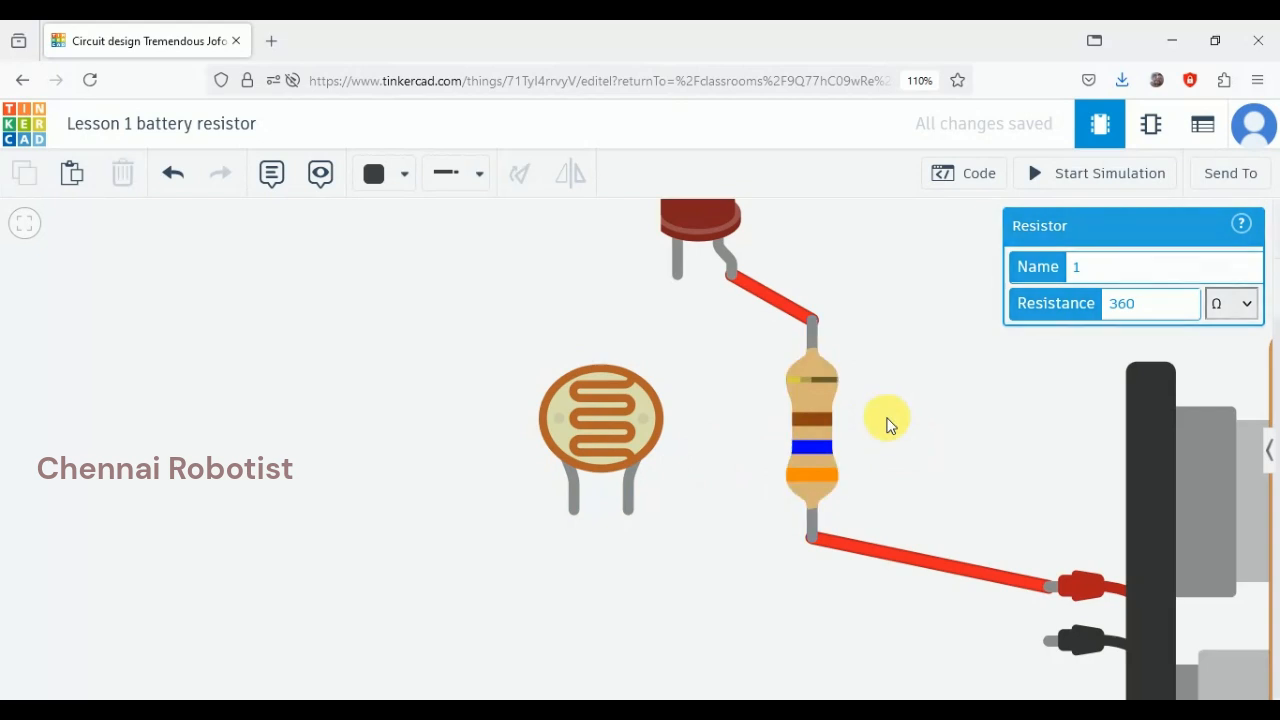
Examine the photoresistor's terminals and the LED's properties and connection to the resistor.
left_click_drag(600, 429, 572, 420)
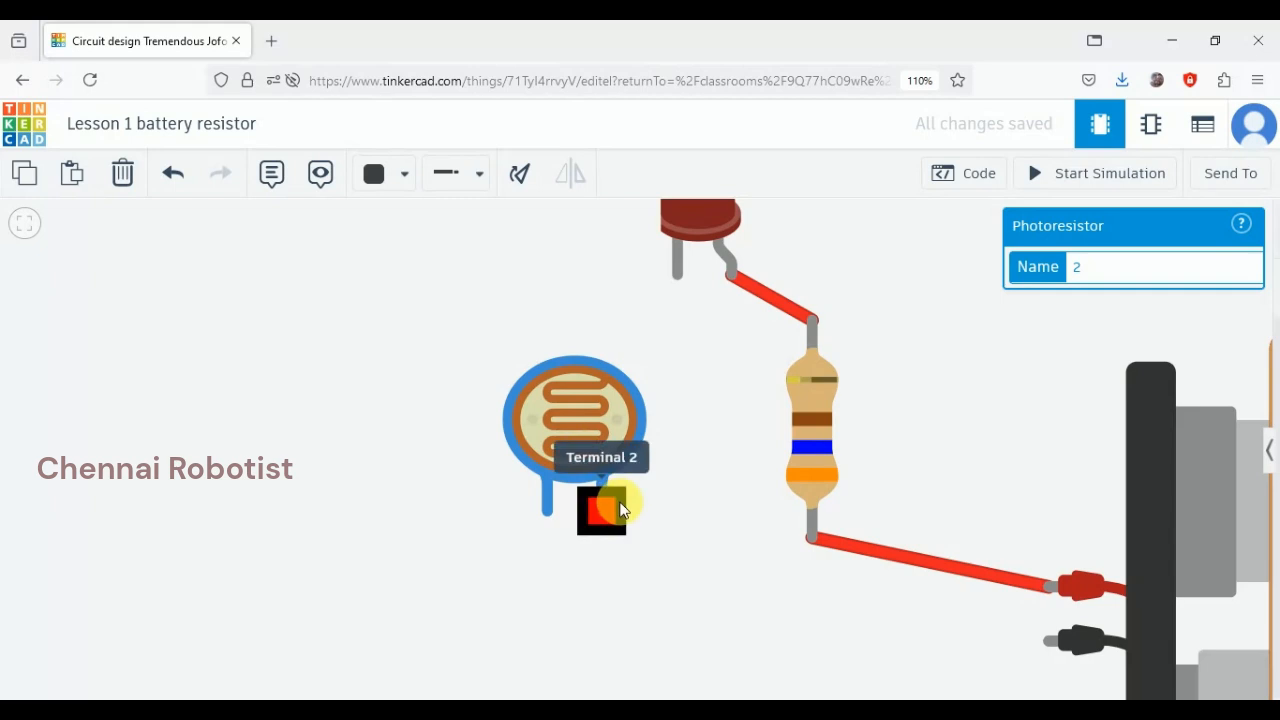
scroll(612, 497, "down", 2)
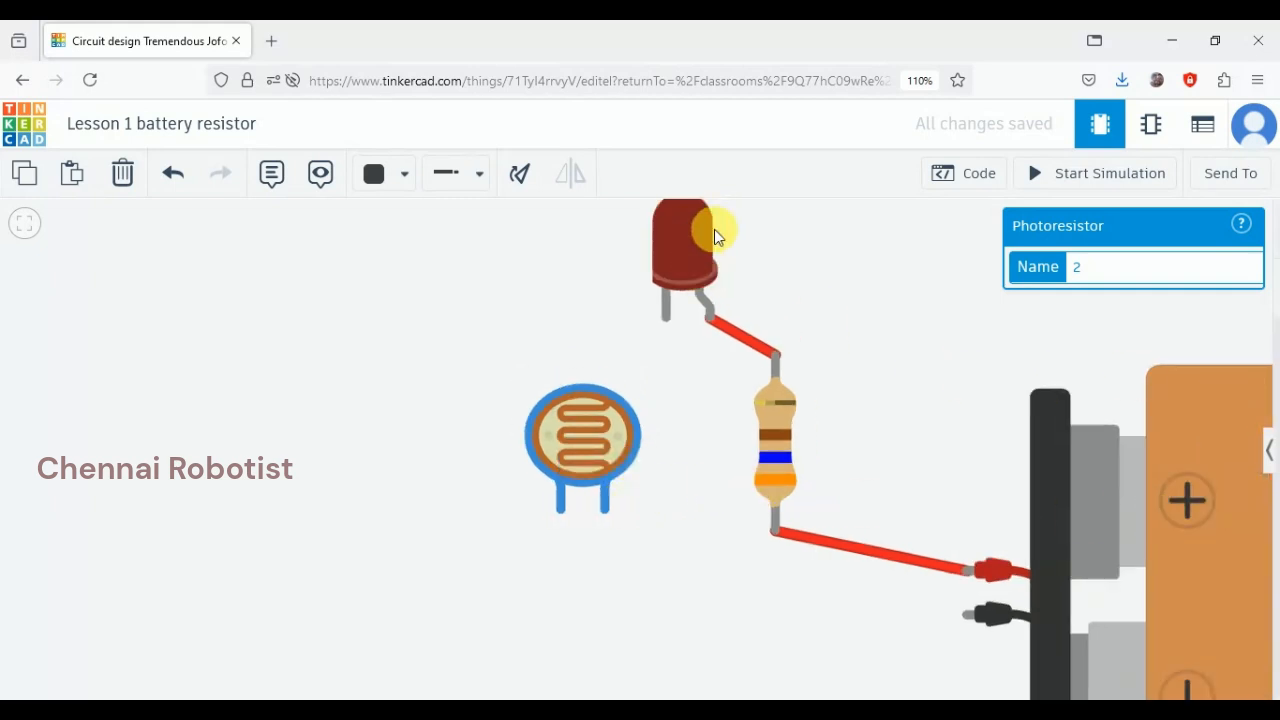
left_click(688, 250)
scroll(811, 380, "up", 1)
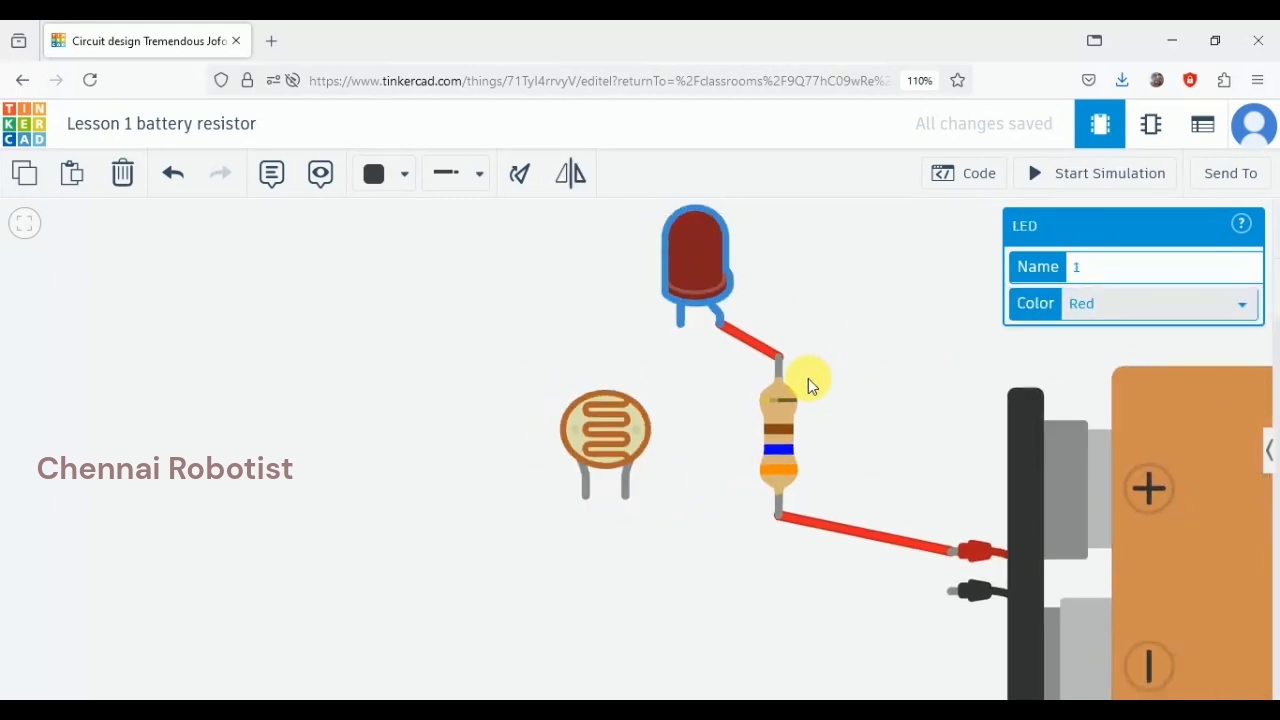
scroll(775, 289, "up", 1)
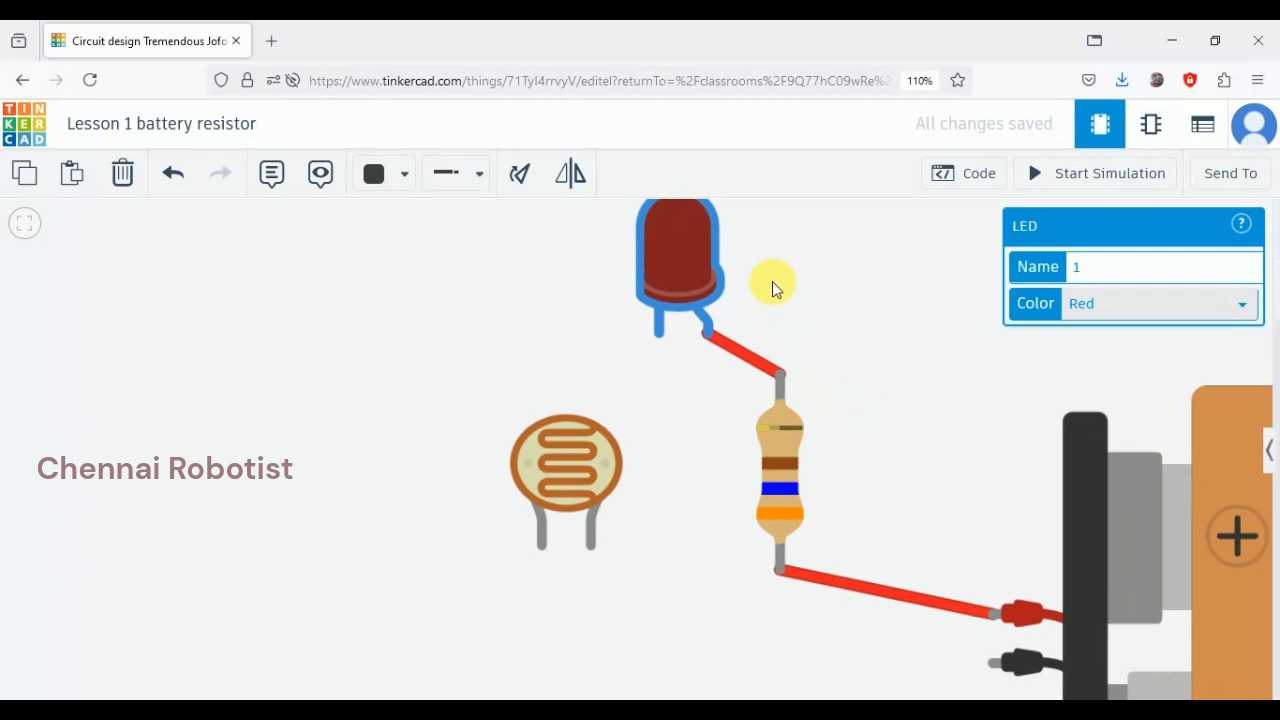
left_click(843, 316)
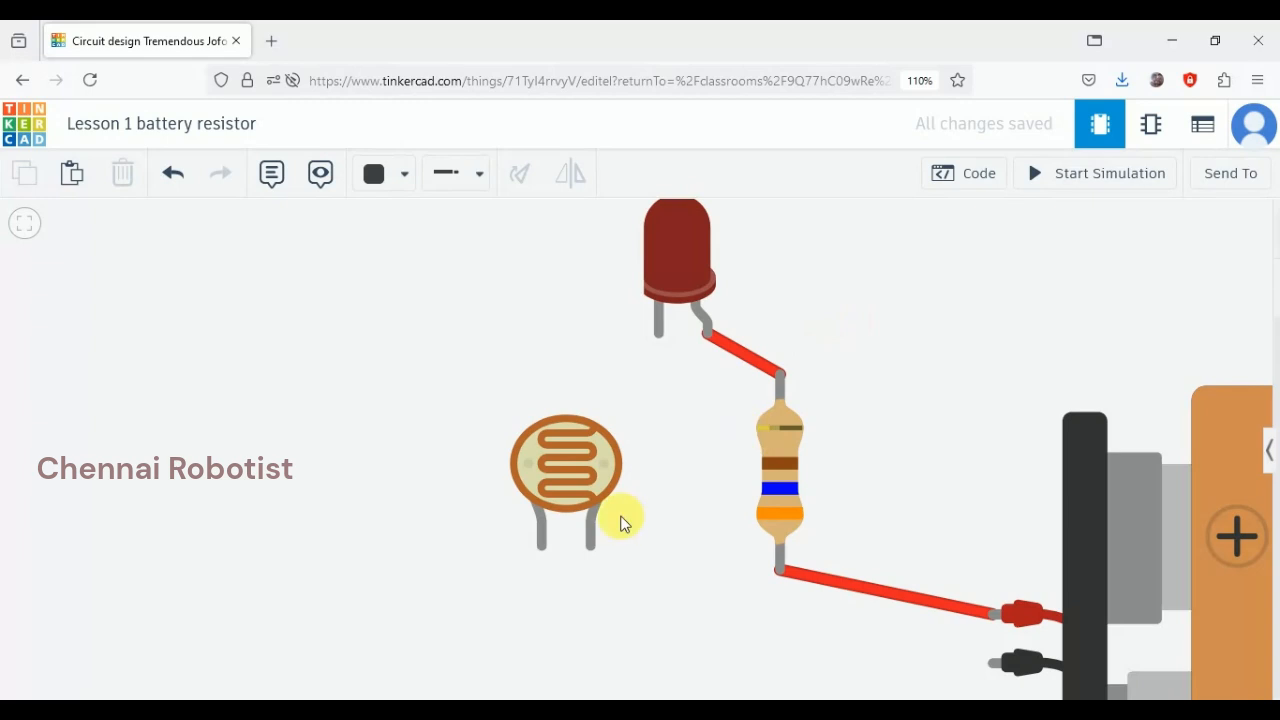
Move the photoresistor up and away from the resistor, and connect its Terminal 2 to the LED's cathode with a black wire.
left_click_drag(556, 460, 484, 381)
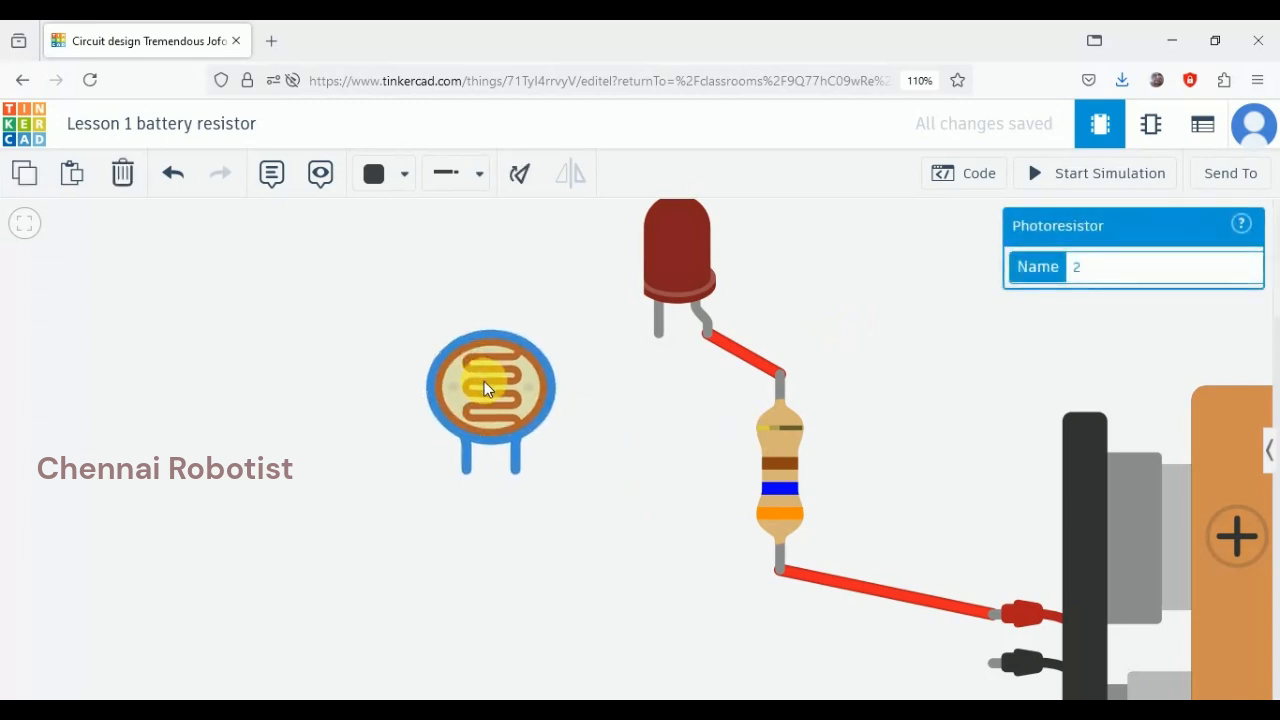
left_click(609, 471)
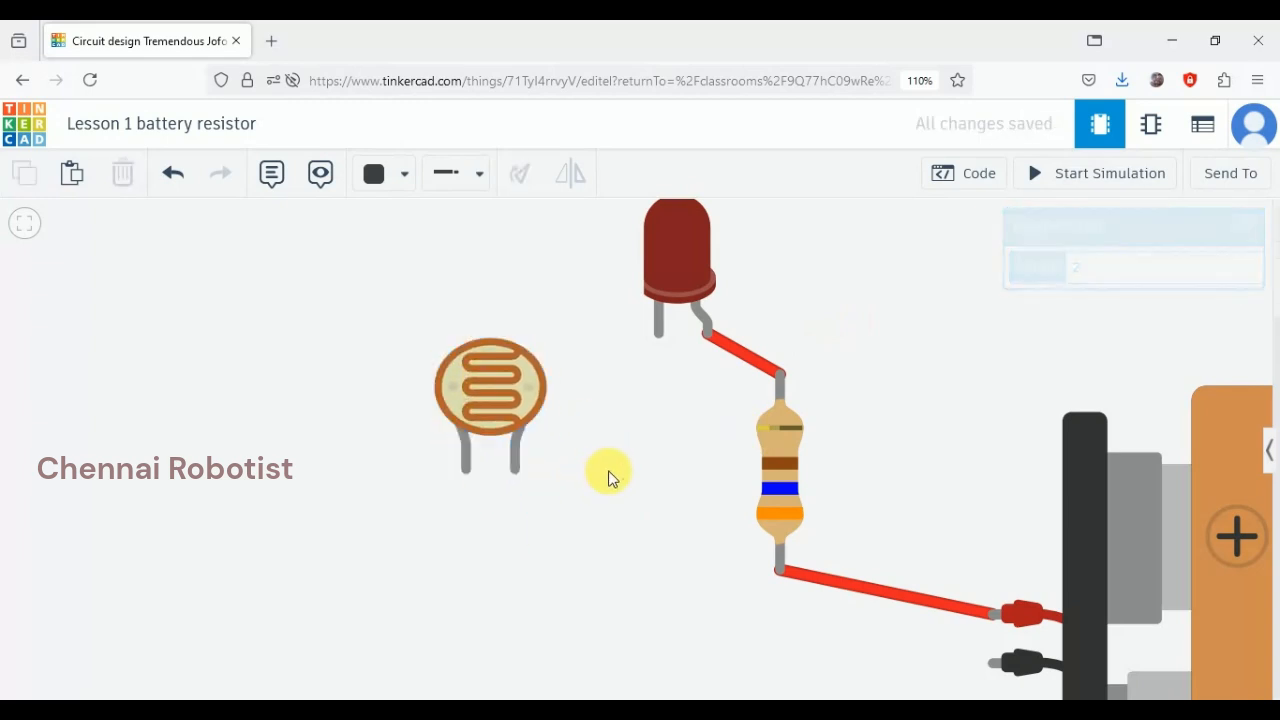
left_click(520, 472)
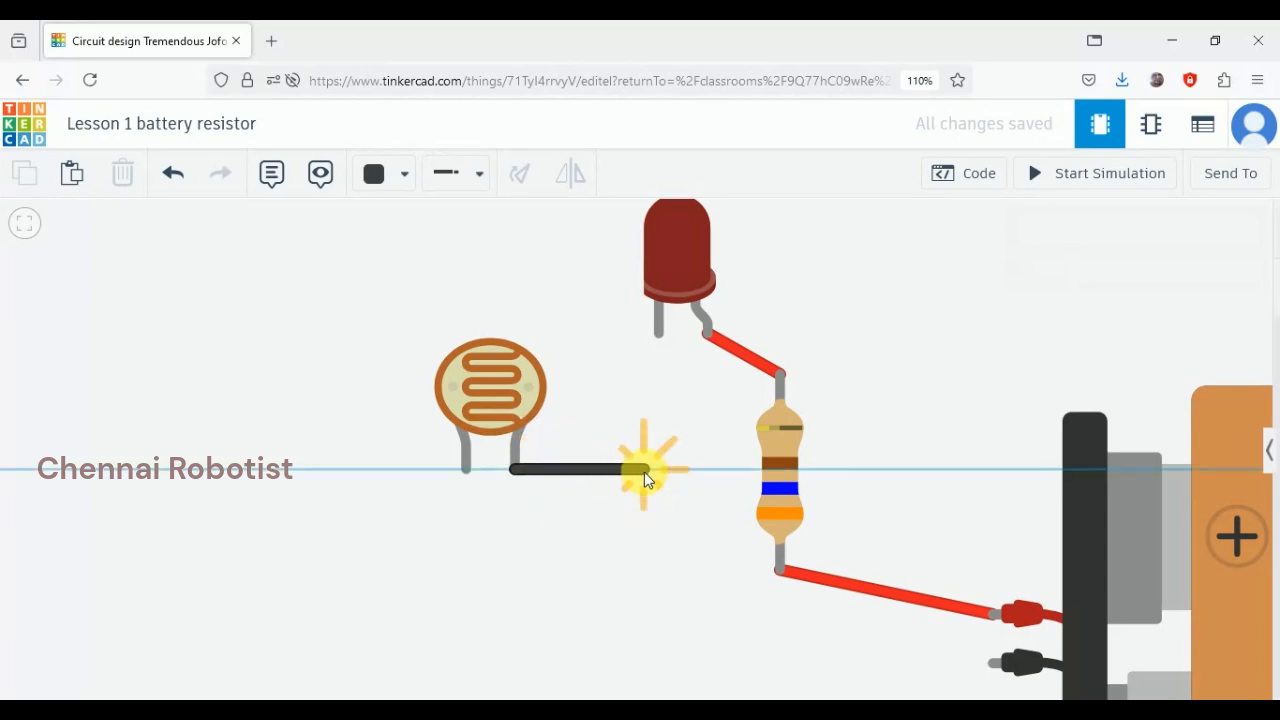
left_click(657, 471)
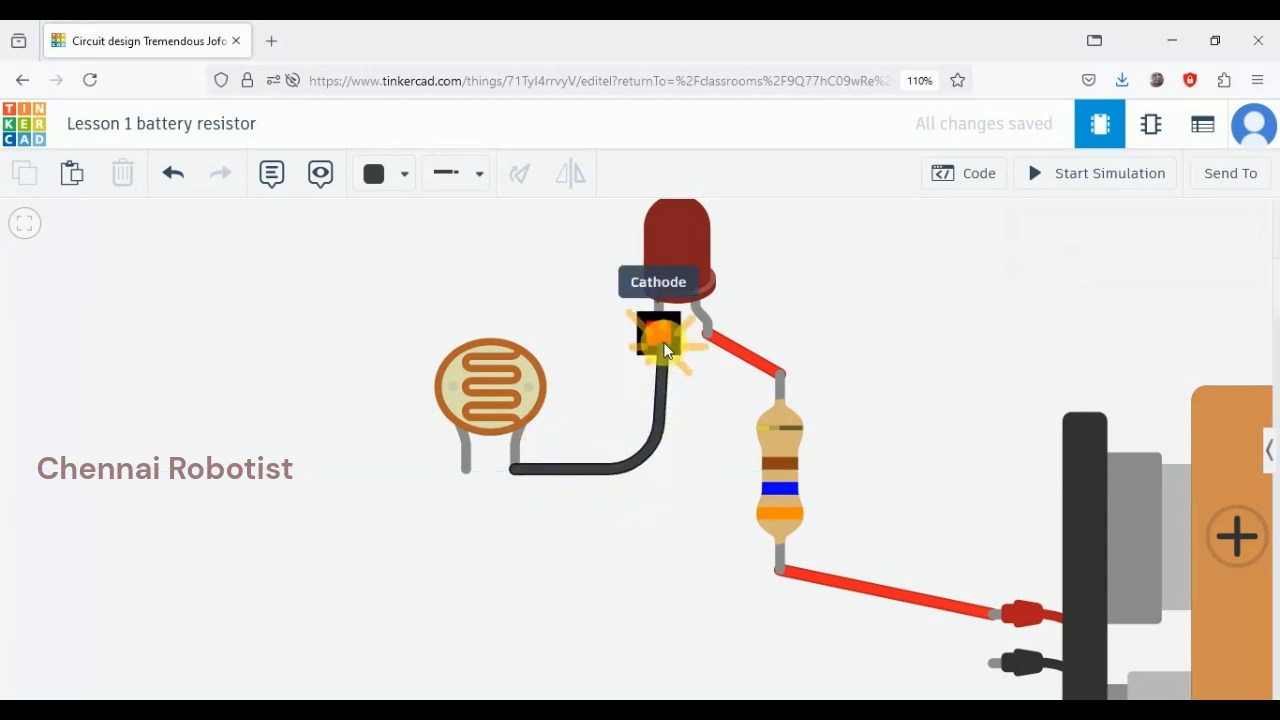
left_click(658, 336)
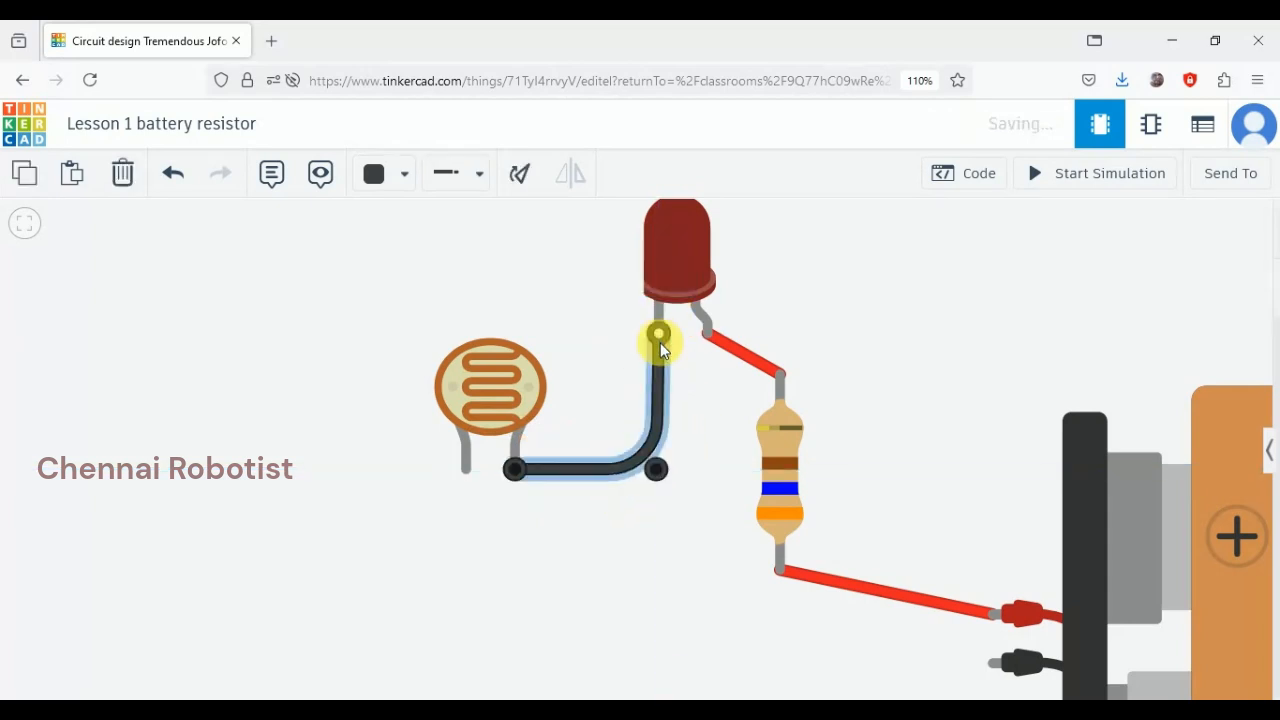
left_click(680, 576)
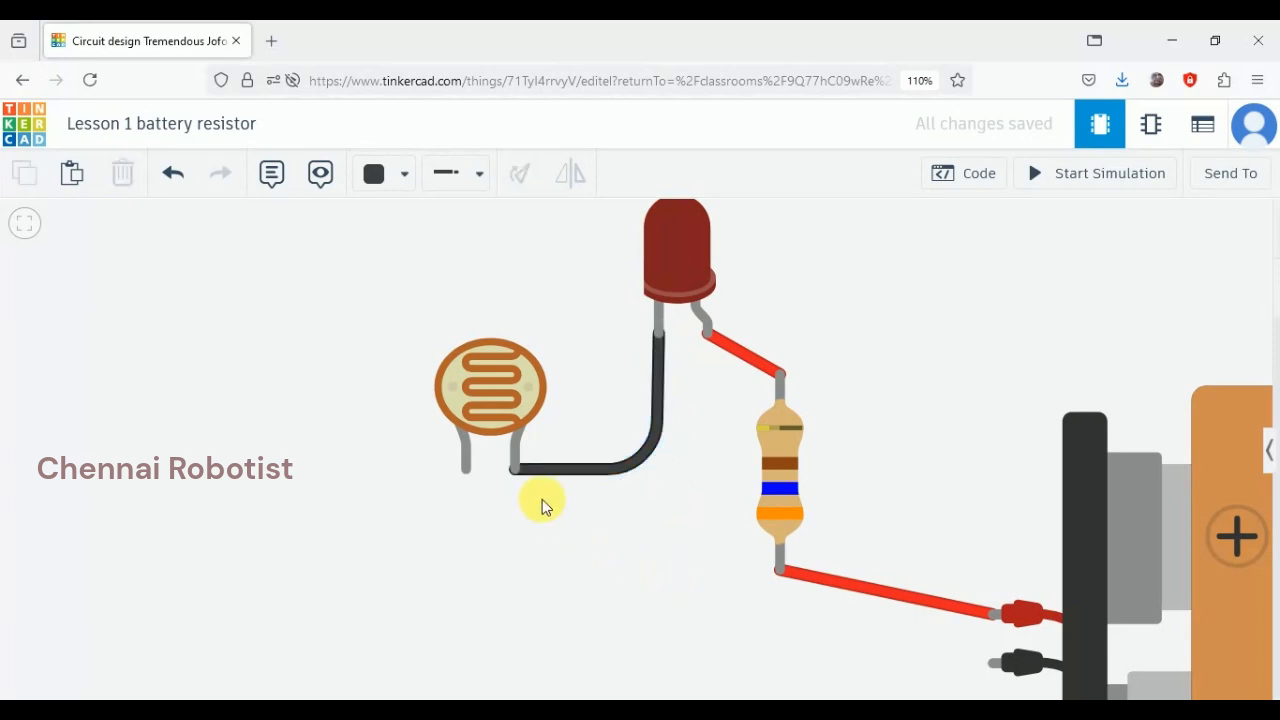
Connect the photoresistor's free terminal to the battery's negative lead with a black wire routed beneath the circuit.
left_click(474, 476)
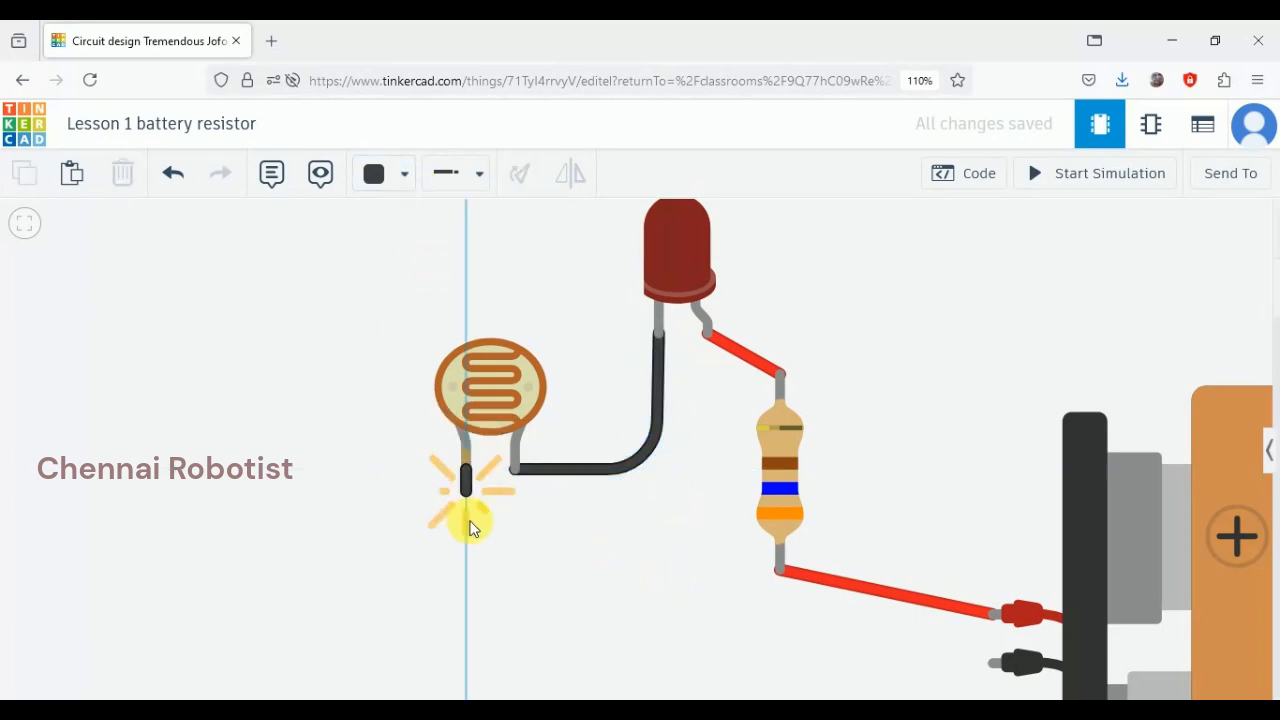
left_click(466, 670)
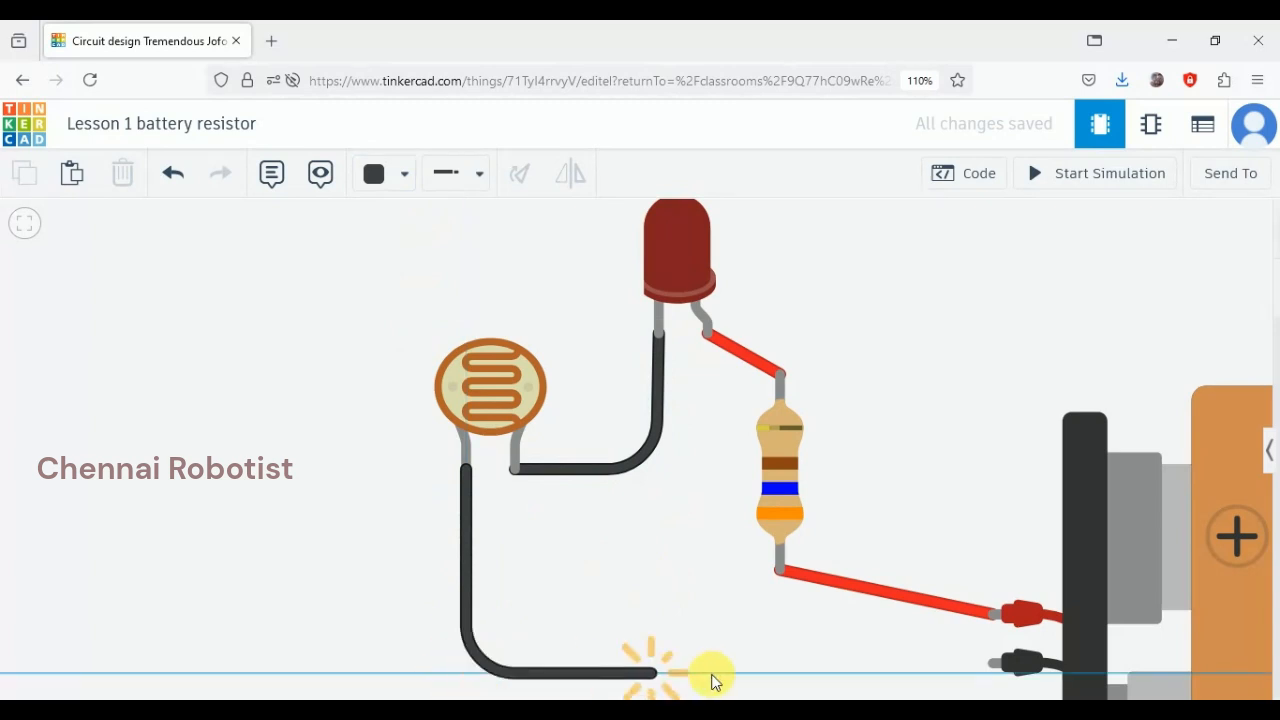
left_click(998, 670)
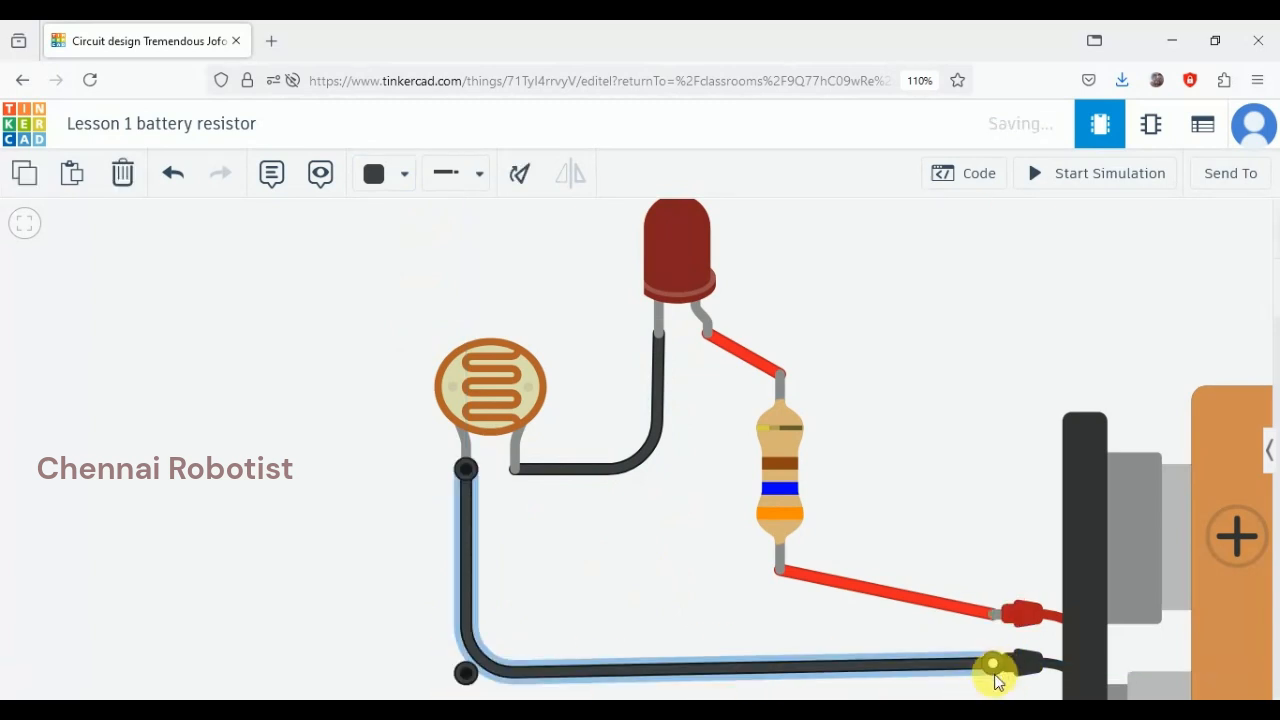
left_click(651, 598)
Start the simulation of the completed circuit and select the photoresistor to show its light-level slider.
scroll(655, 603, "down", 1)
scroll(655, 601, "down", 1)
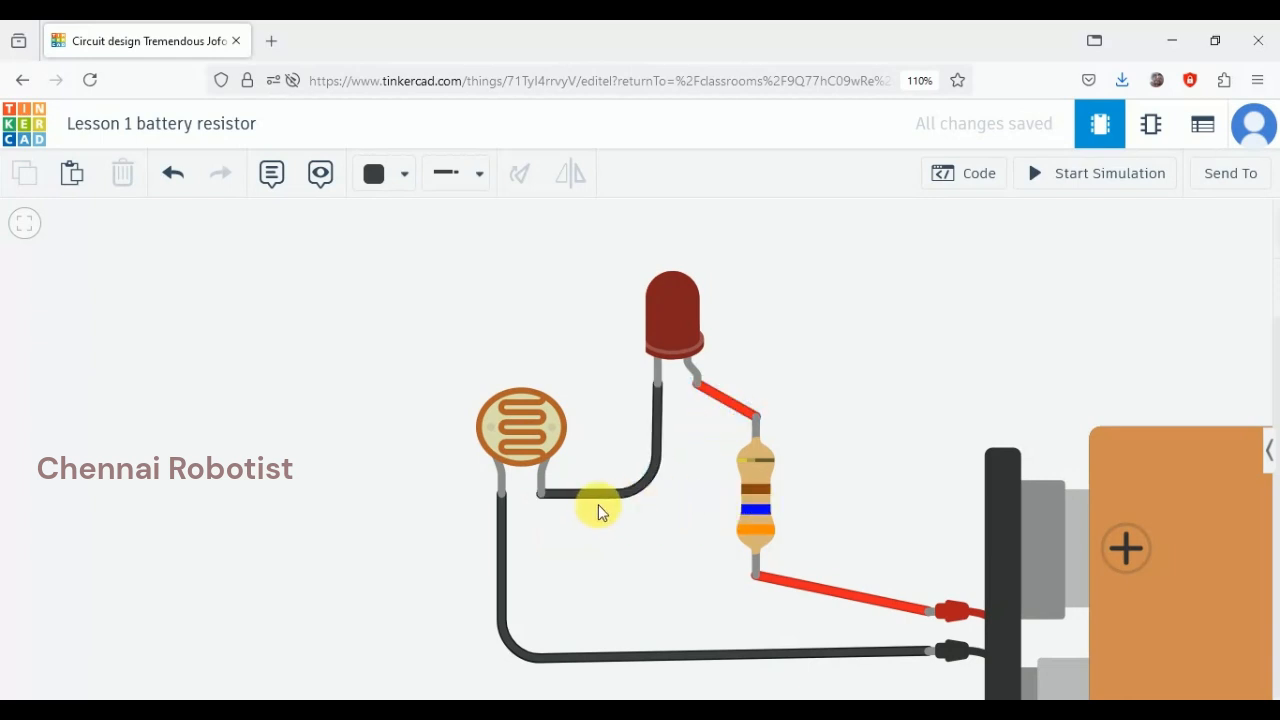
scroll(567, 468, "down", 2)
scroll(636, 580, "up", 3)
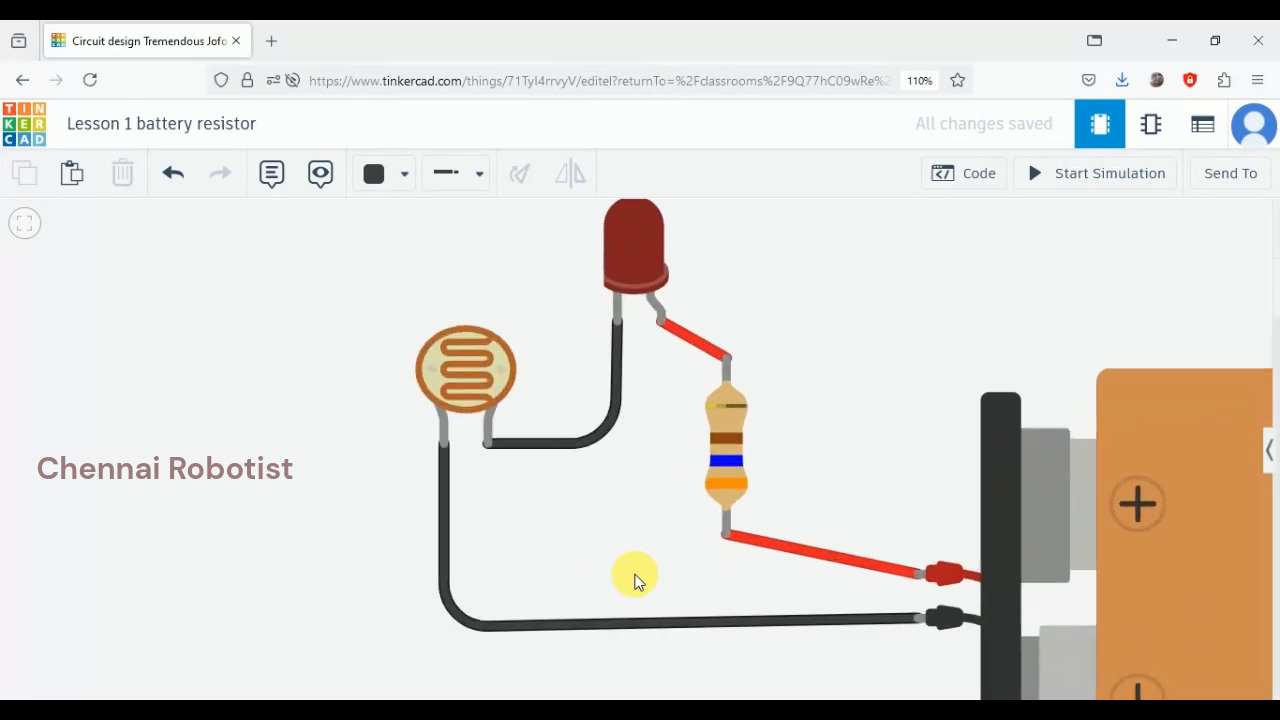
scroll(634, 577, "down", 1)
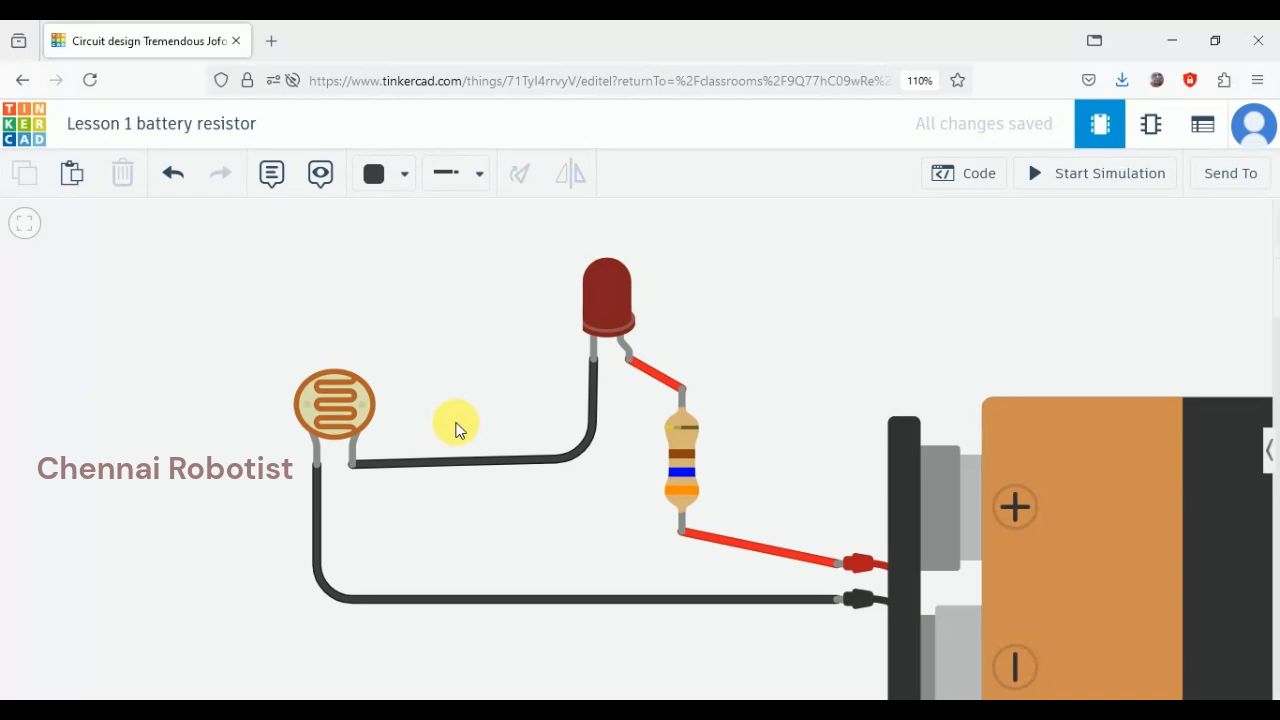
left_click(1122, 181)
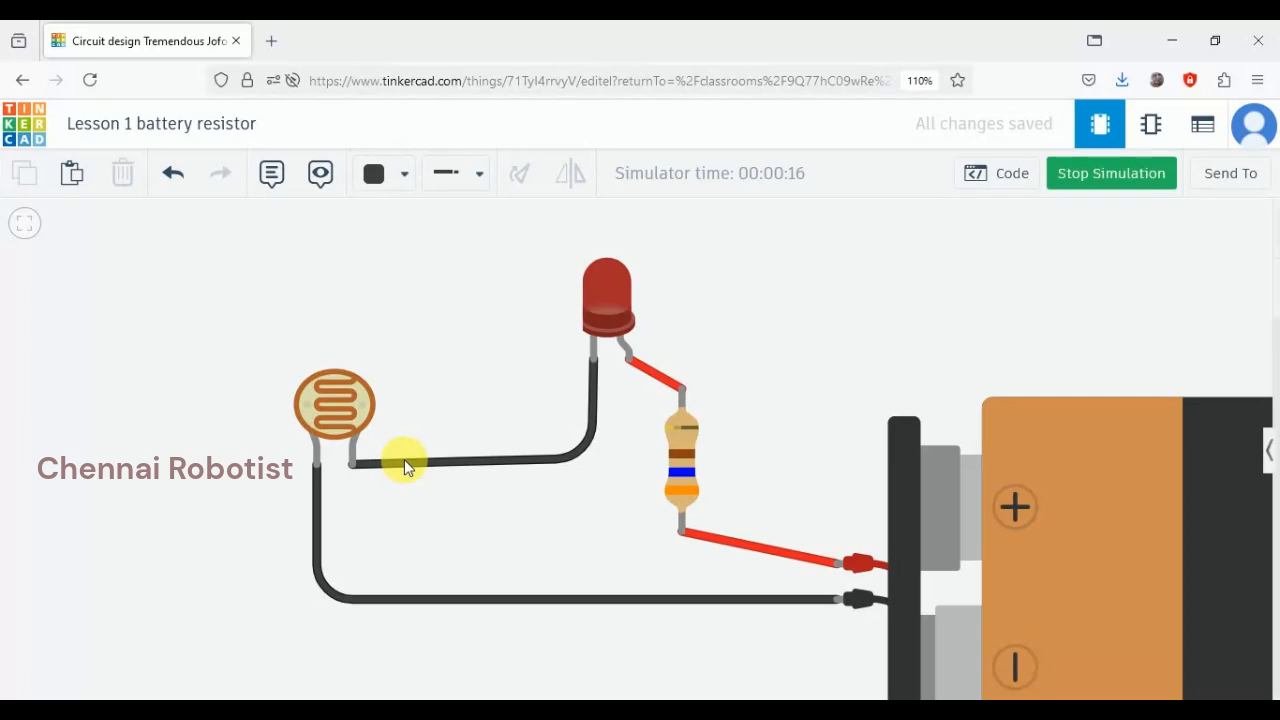
left_click(343, 393)
left_click(389, 526)
left_click(355, 406)
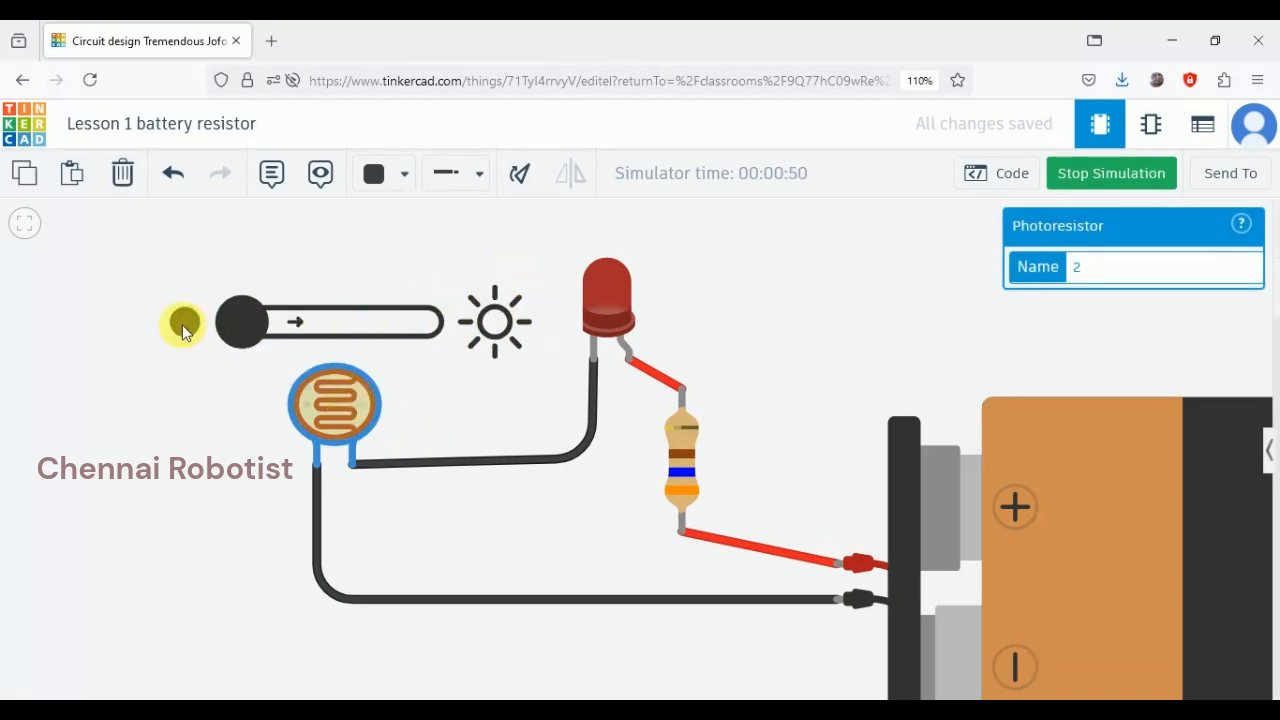
Vary the photoresistor's simulated light level up and down, finish slightly below the middle of its range, and deselect it.
left_click_drag(219, 328, 268, 326)
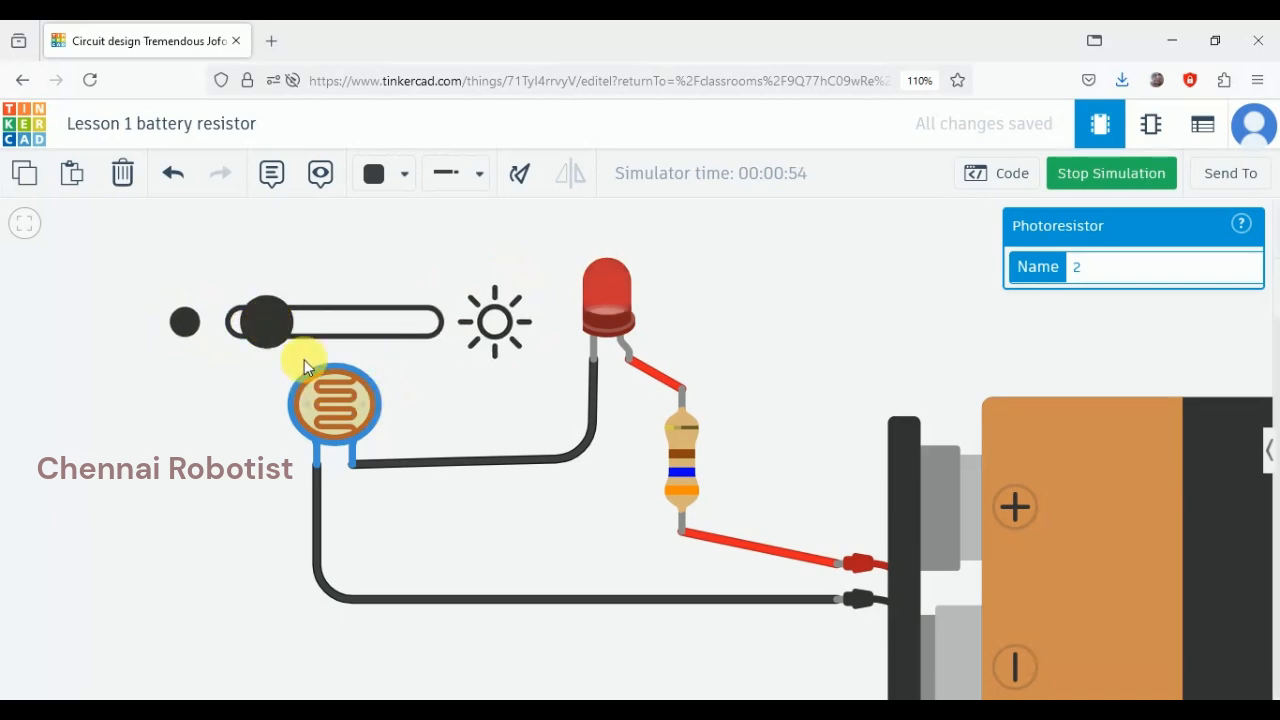
left_click_drag(282, 332, 255, 344)
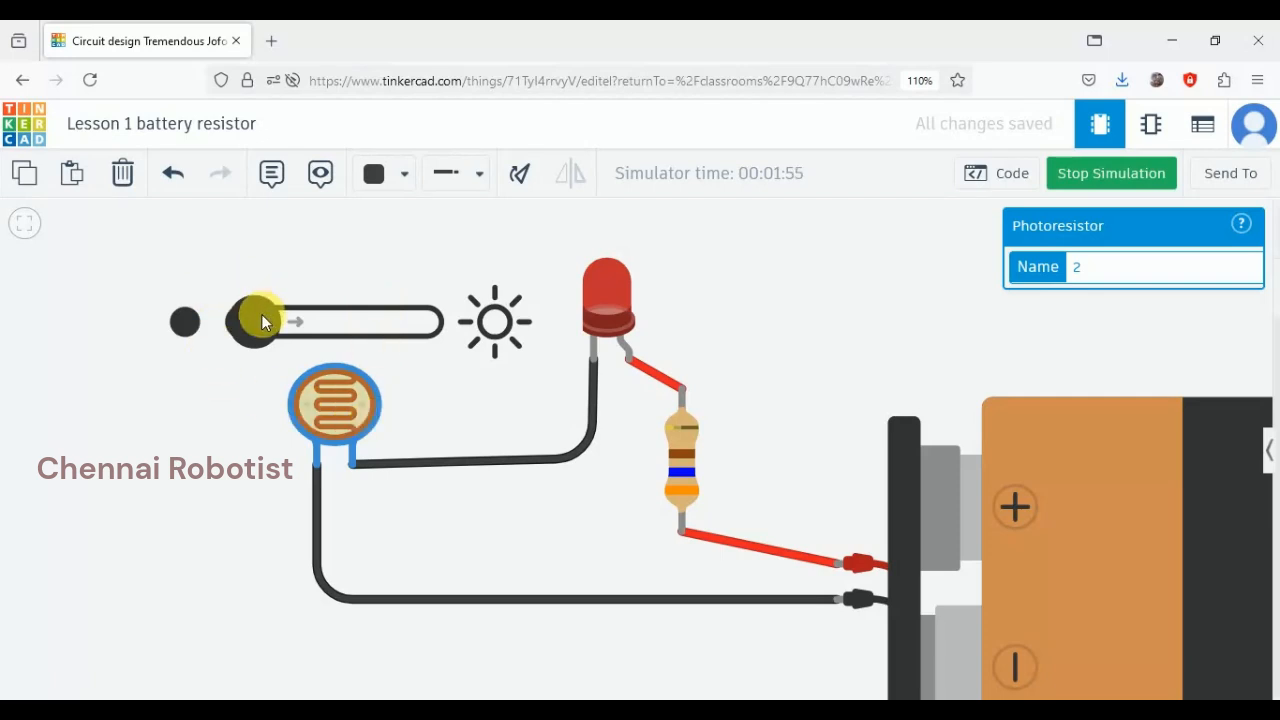
left_click_drag(261, 315, 322, 338)
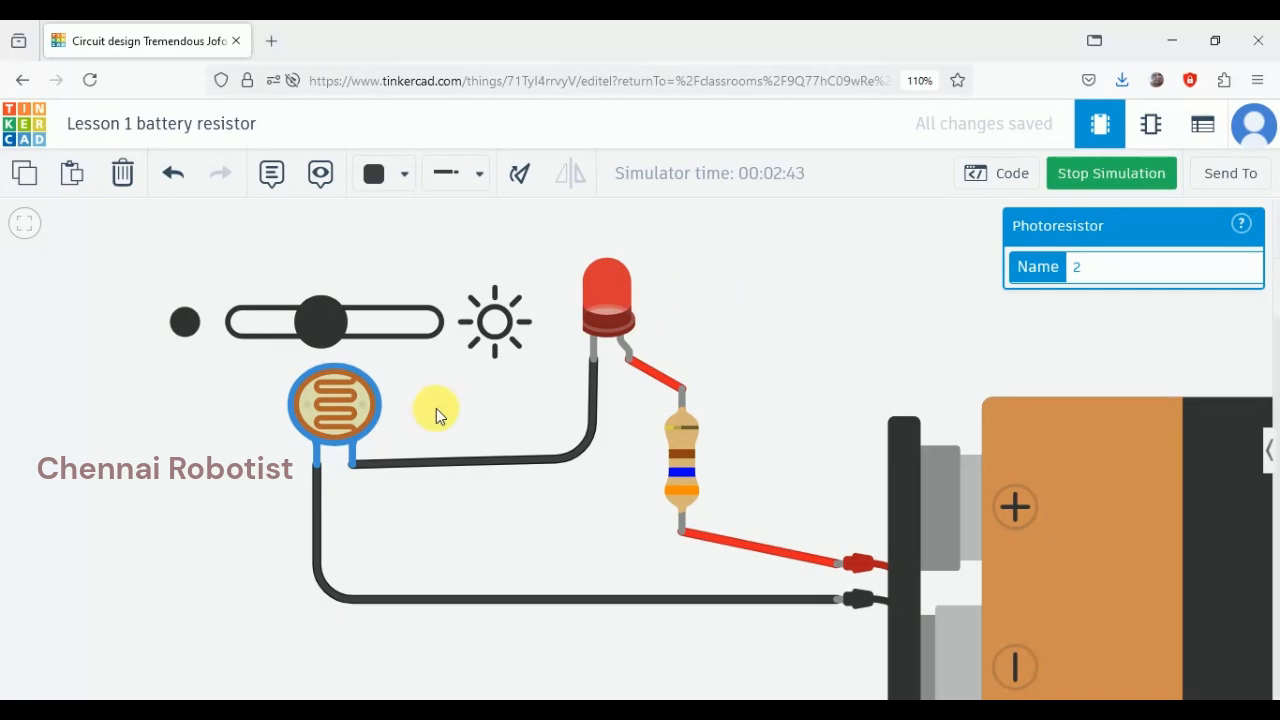
left_click(455, 406)
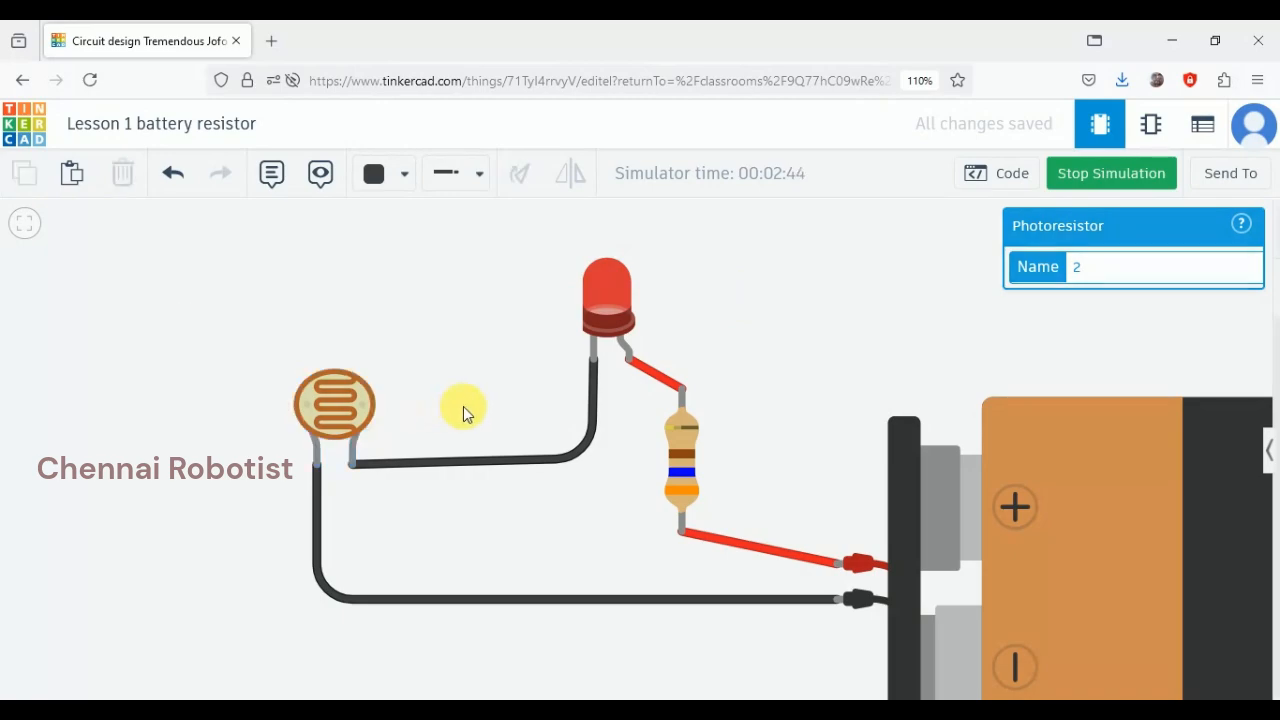